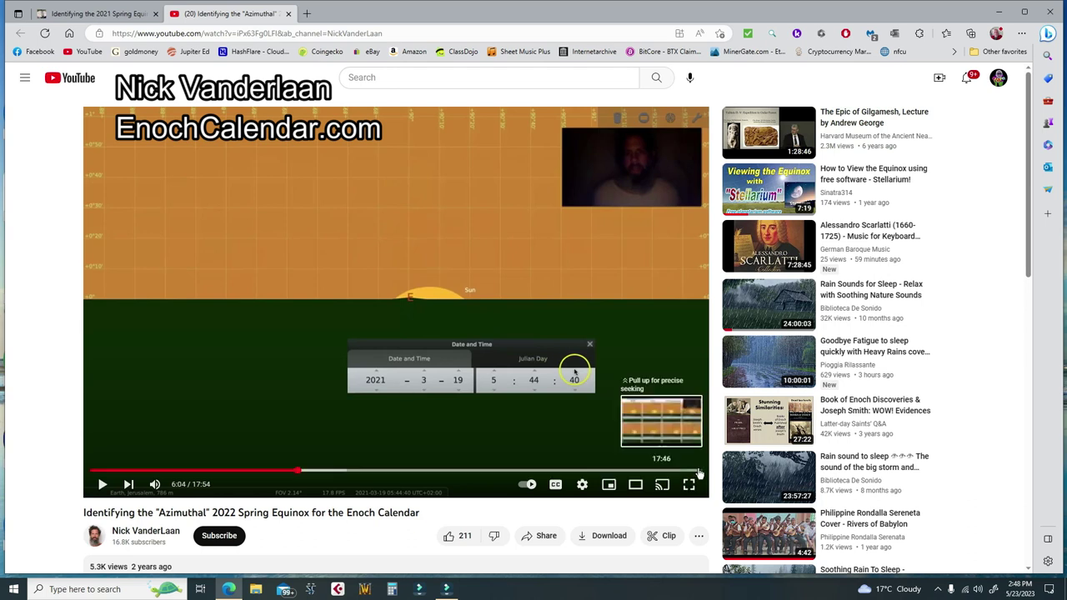
- Play the "Azimuthal" 2022 Spring Equinox video in full screen and pause it at about 6:42
key(F11)
key(f)
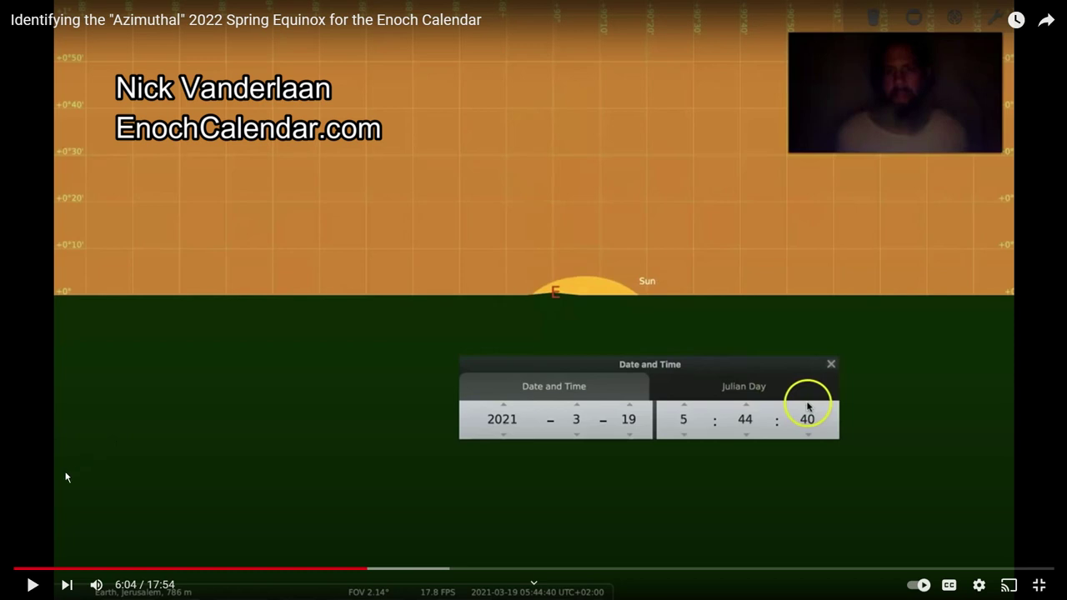
click(32, 586)
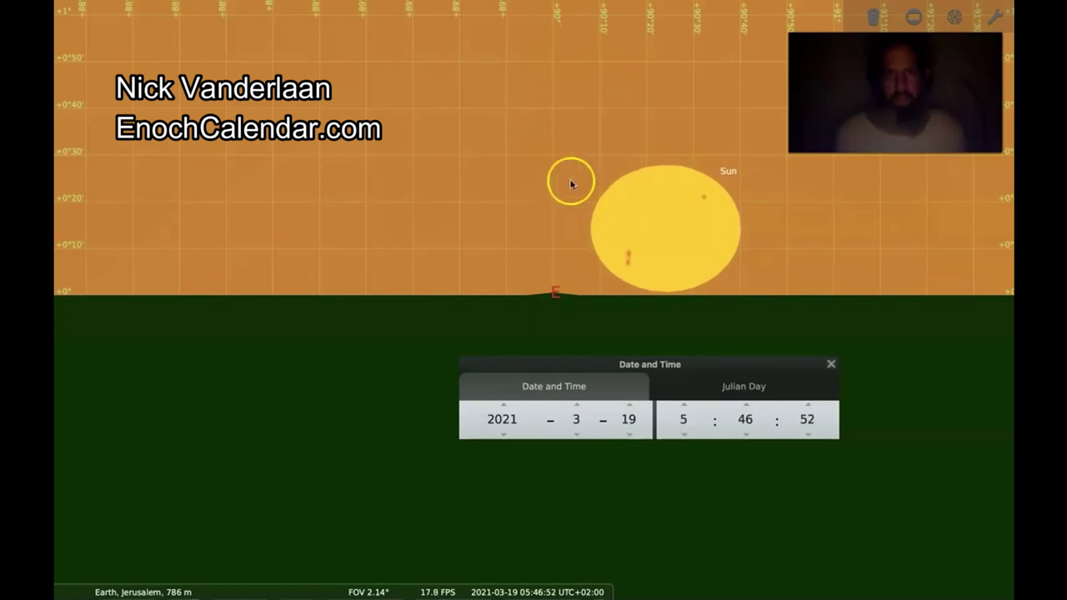
mouse_move(243, 443)
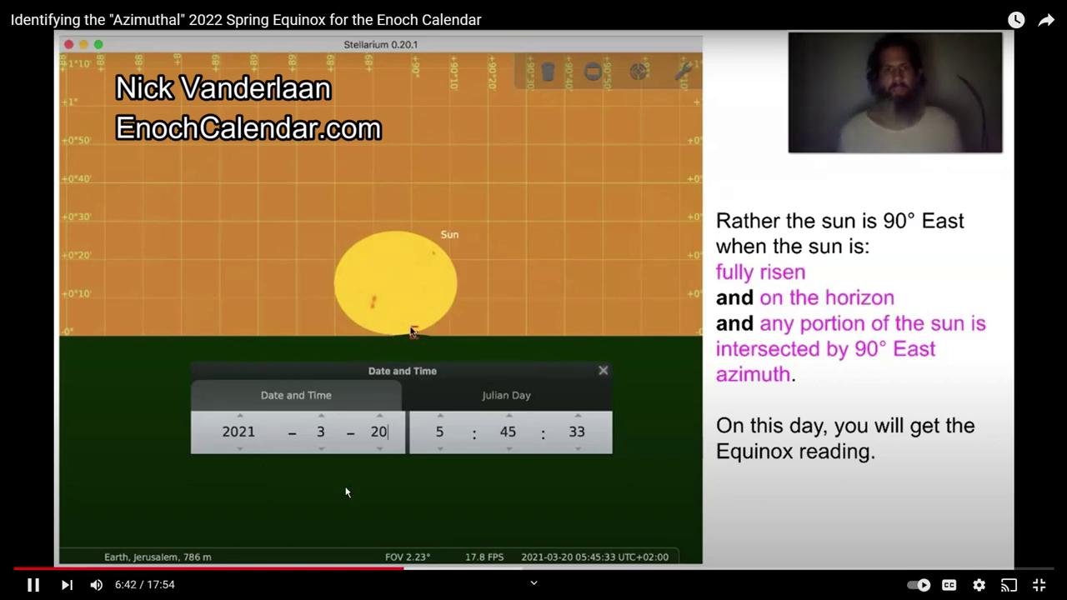
click(33, 584)
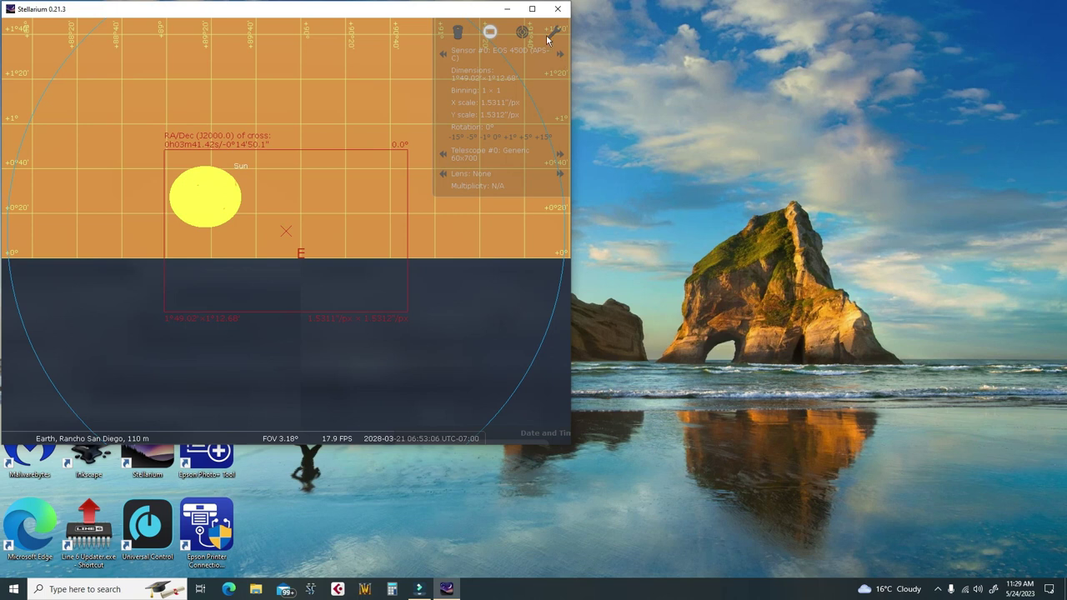
- Show the Stellarium sky view in full-screen mode
click(534, 9)
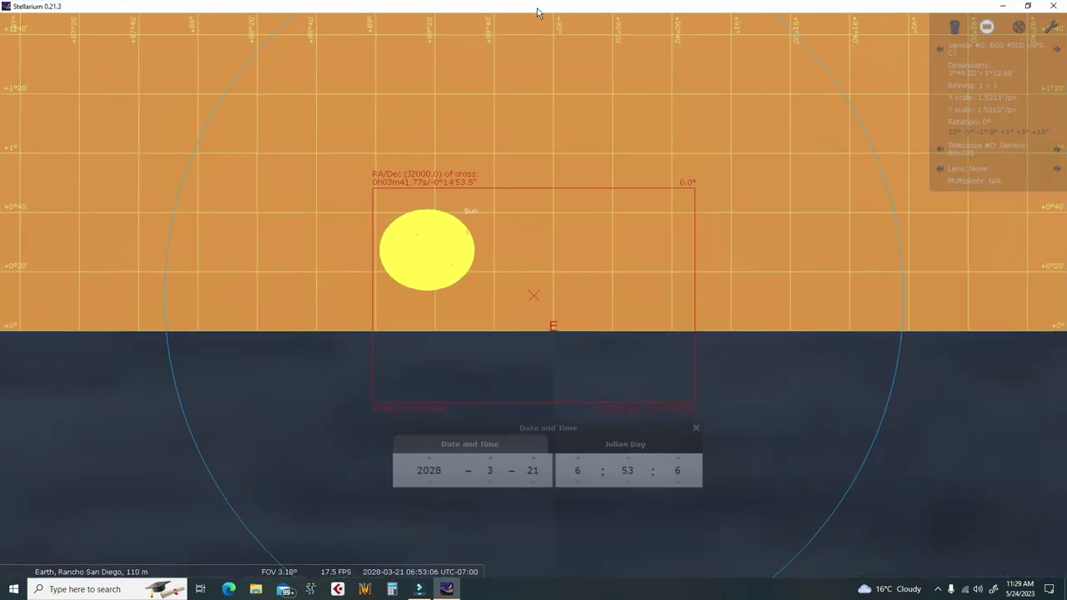
click(1030, 10)
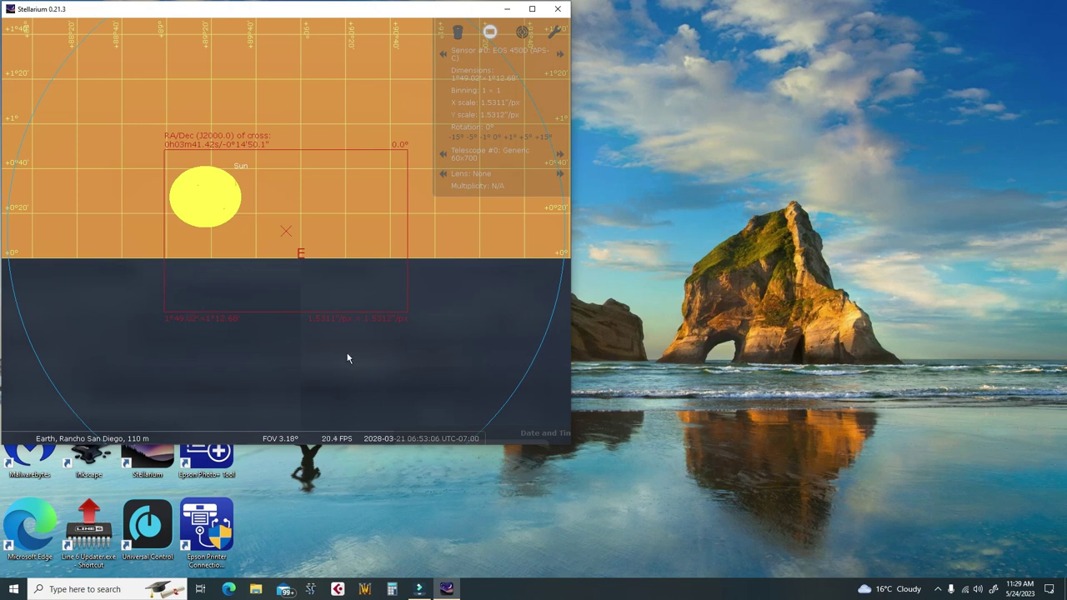
mouse_move(213, 435)
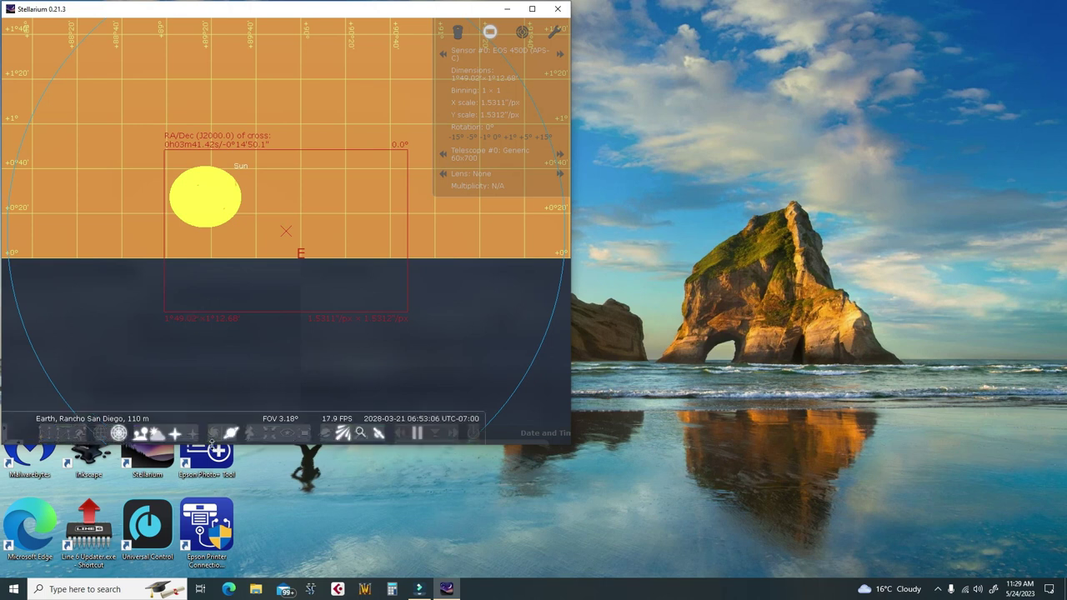
click(306, 432)
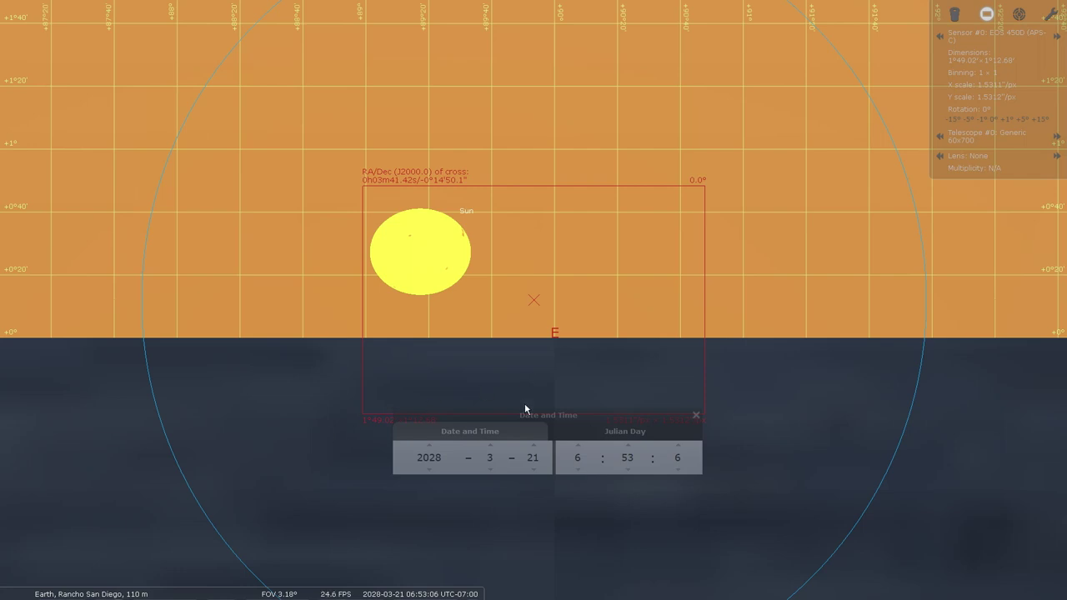
- Set the simulation date to 19 March 2021 in the Date and Time controls
click(508, 431)
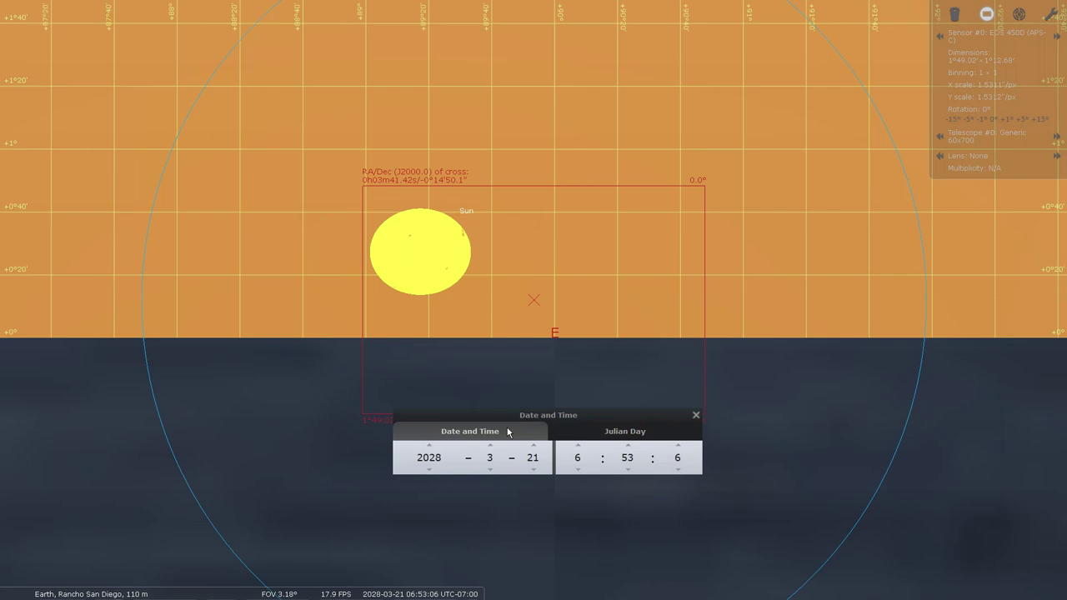
scroll(428, 472, down, 2)
scroll(430, 472, down, 4)
click(430, 471)
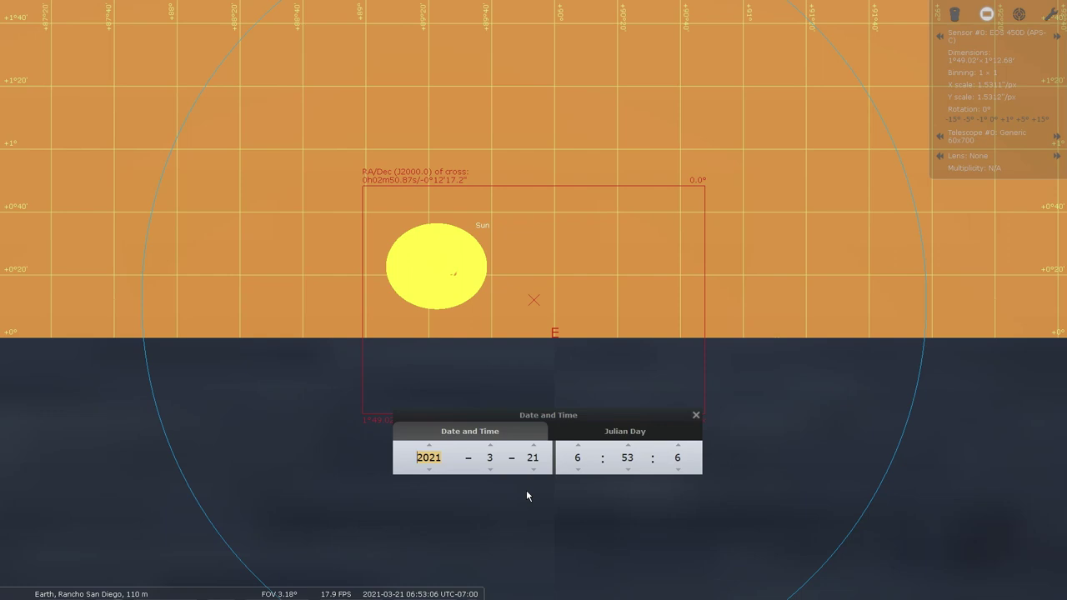
scroll(534, 471, down, 1)
scroll(536, 478, up, 1)
scroll(535, 473, down, 2)
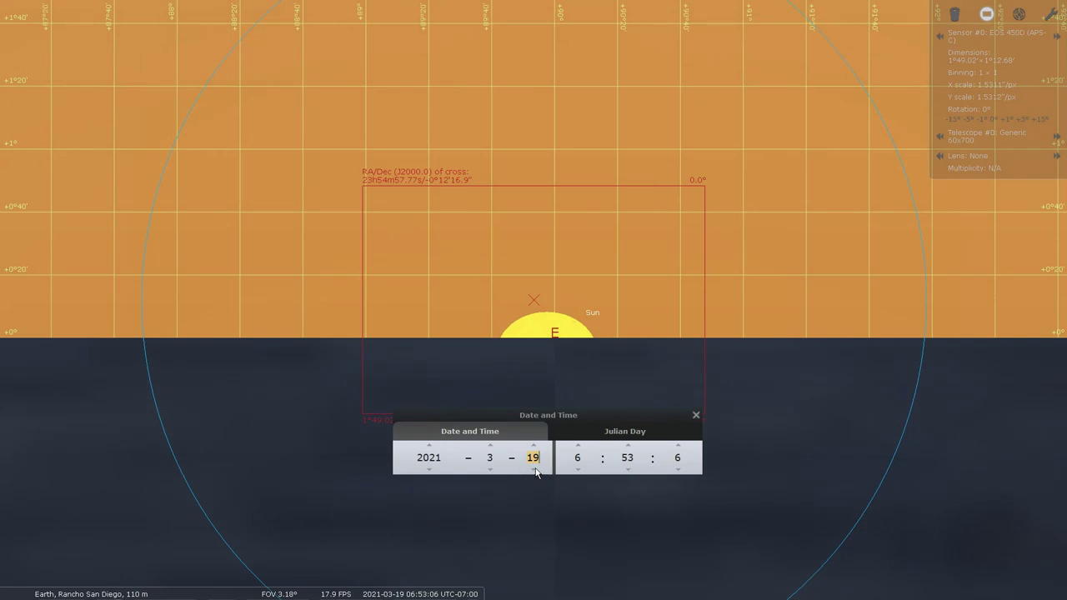
- Advance the time on 19 March 2021 to 6:54:51
click(680, 449)
click(679, 448)
click(679, 449)
scroll(679, 451, up, 20)
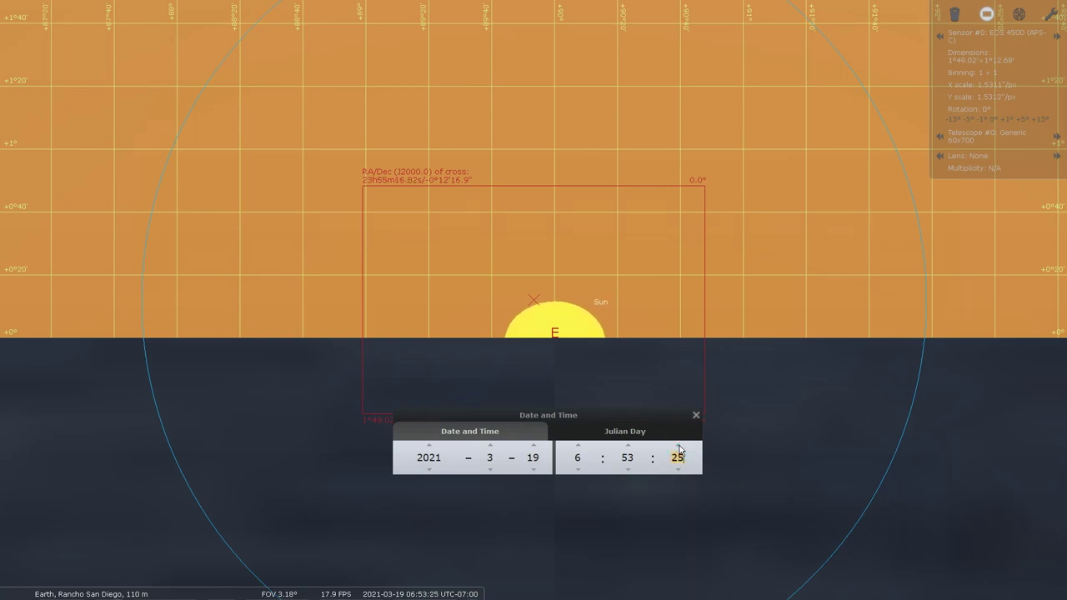
scroll(680, 451, up, 20)
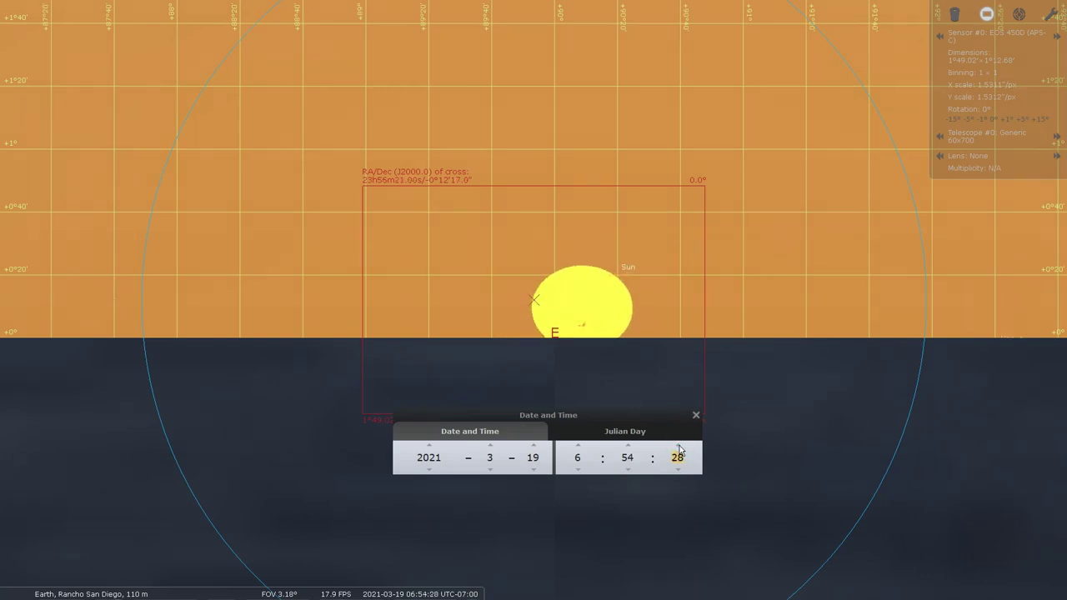
scroll(679, 450, up, 7)
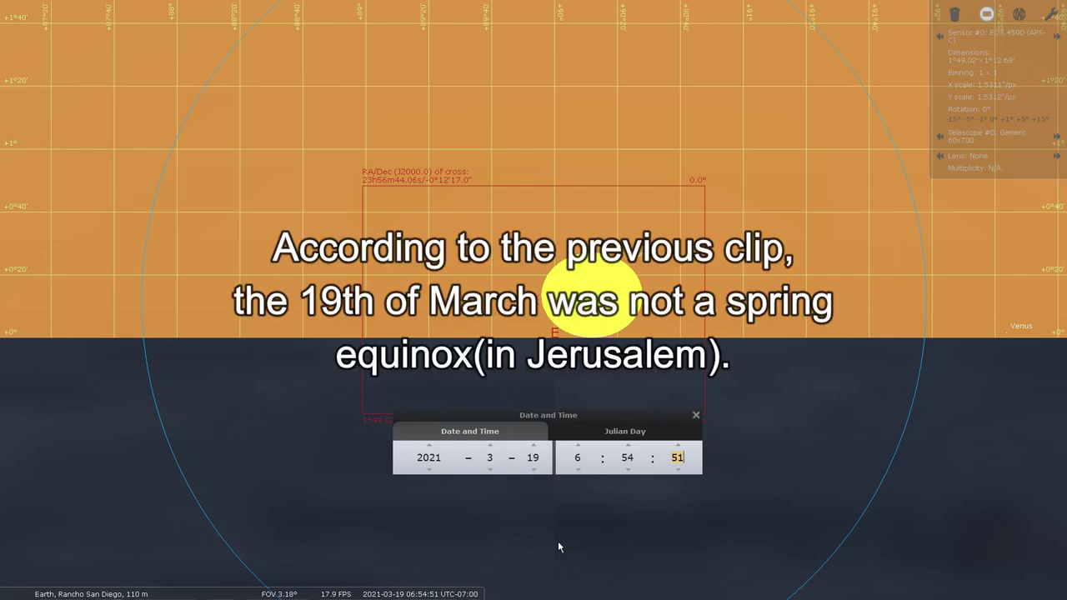
- Move the date to 20 March 2021 and set the time to 6:53:31, leaving the Help window closed
key(equal)
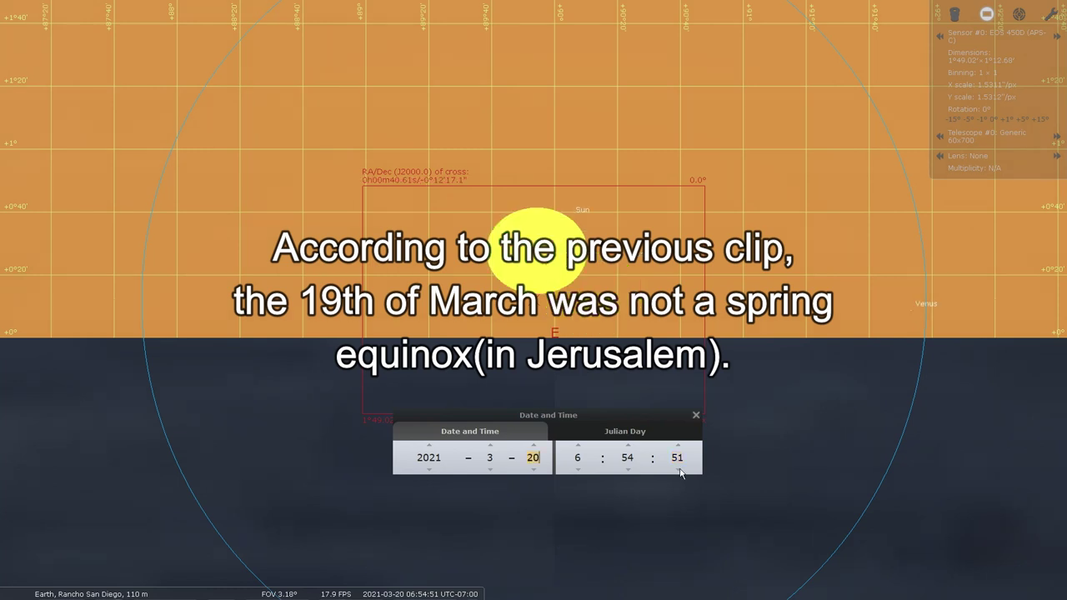
scroll(678, 466, down, 10)
key(F2)
click(727, 106)
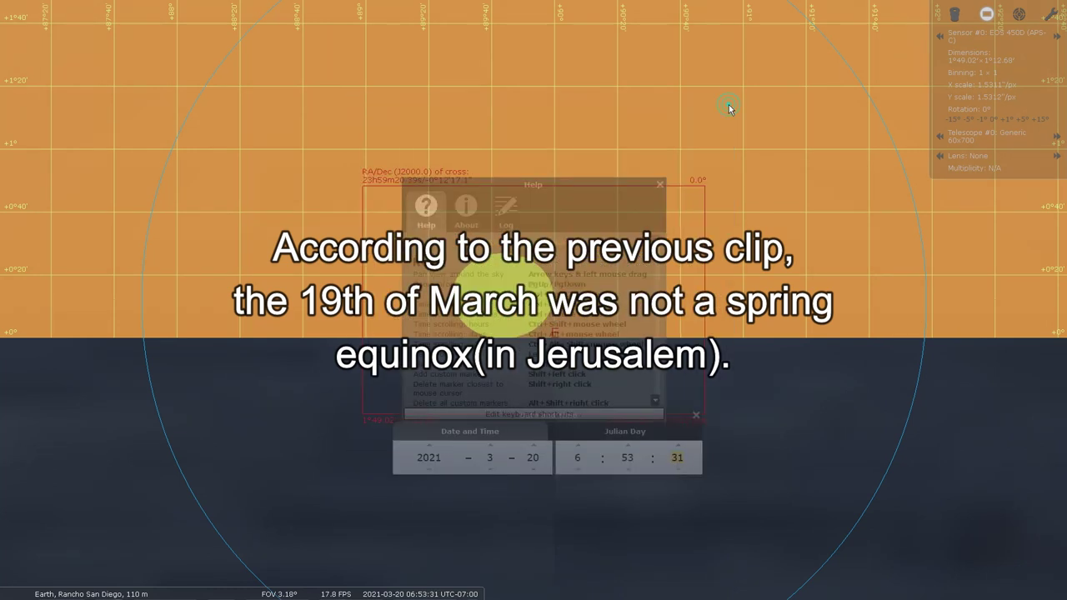
click(662, 183)
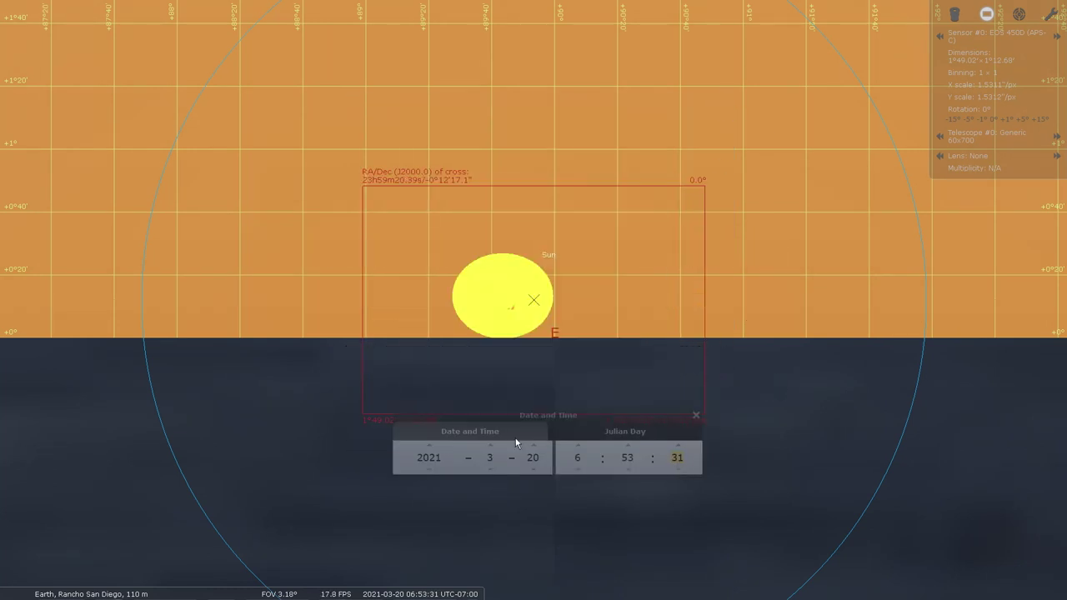
- Set the date to 19 March 2022 and the time to 6:55:12
click(428, 446)
click(533, 470)
scroll(677, 458, up, 10)
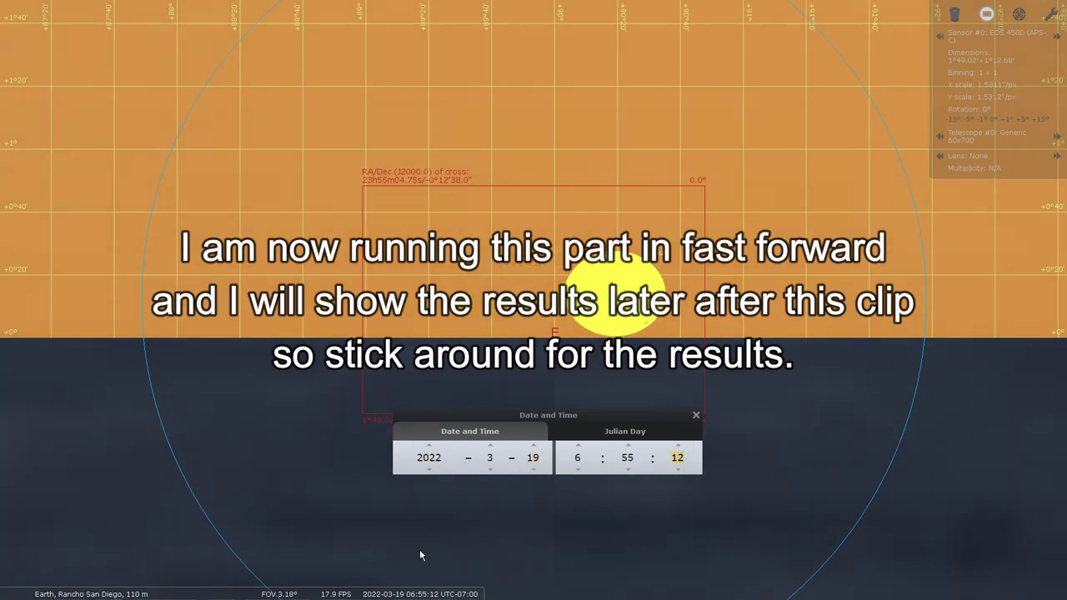
- Step through the sunrise on 20 March 2022 and on to 21 March at 6:52:32
click(532, 445)
click(677, 470)
click(679, 472)
click(679, 472)
click(532, 446)
scroll(631, 472, down, 2)
scroll(678, 451, up, 5)
scroll(677, 451, up, 10)
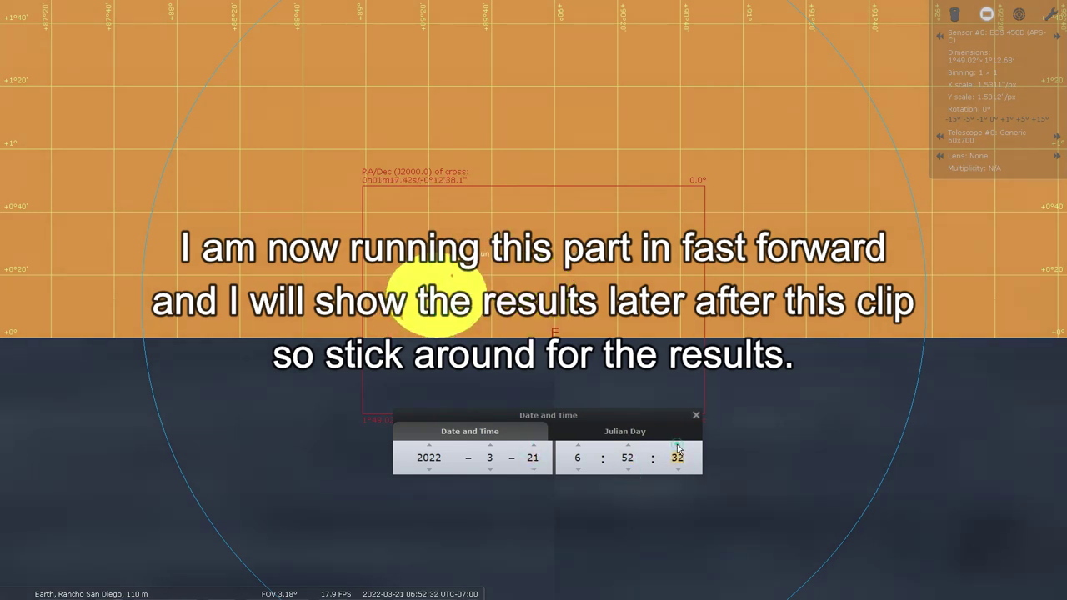
- Set the date to 19 March 2023 and the time to 6:55:27
click(429, 445)
scroll(531, 464, down, 2)
scroll(678, 451, up, 15)
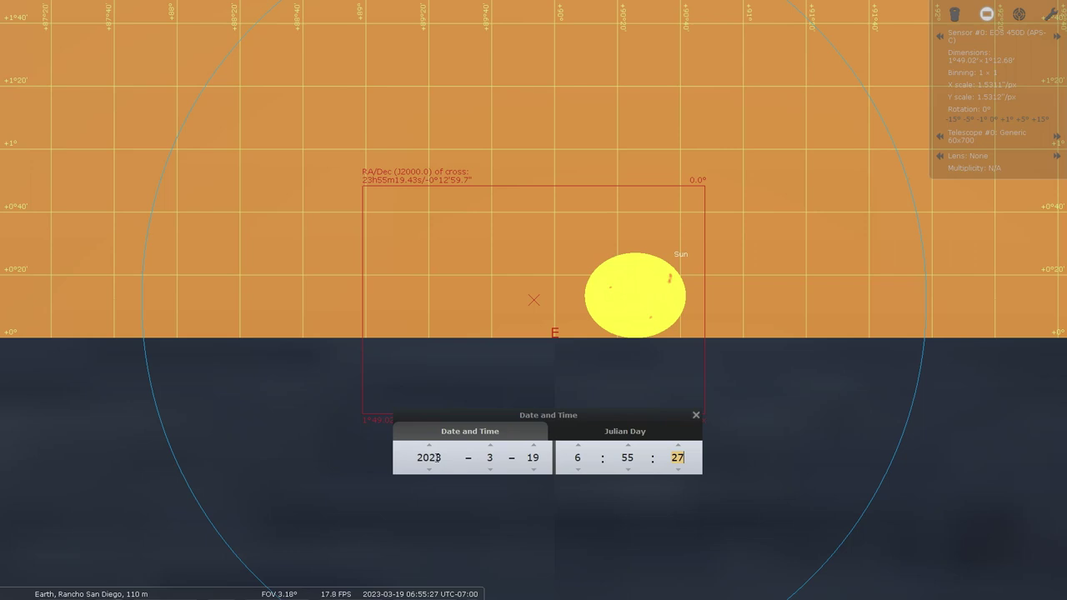
- Step through 20 March 2023 at 6:54:08 and on to 21 March at 6:52:52
click(535, 445)
scroll(678, 470, down, 5)
click(534, 444)
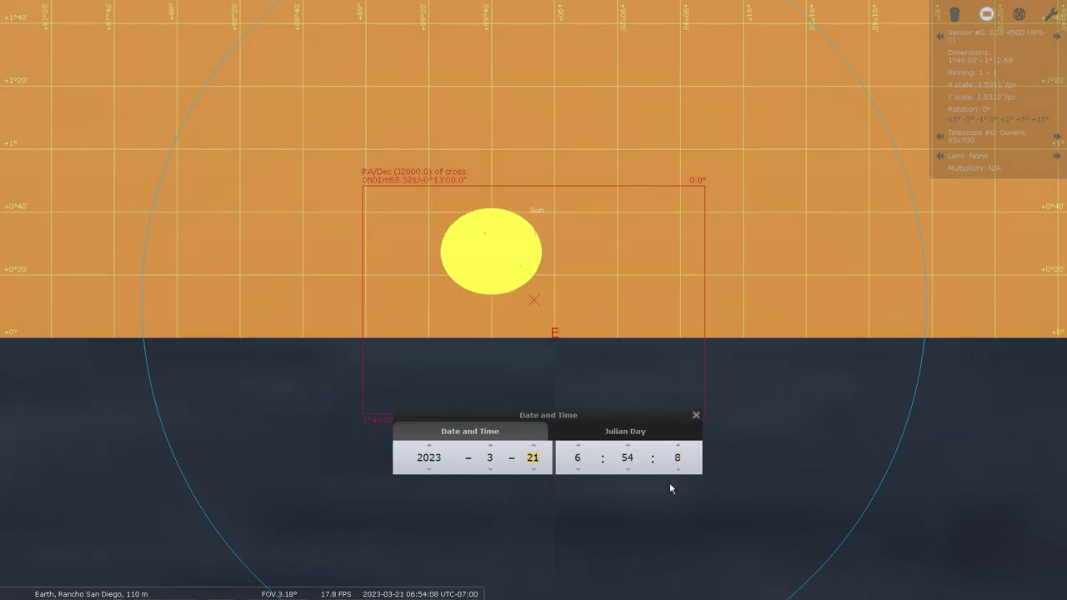
scroll(679, 468, down, 6)
- Set the date to 19 March 2024 and the time to 6:54:29
click(429, 445)
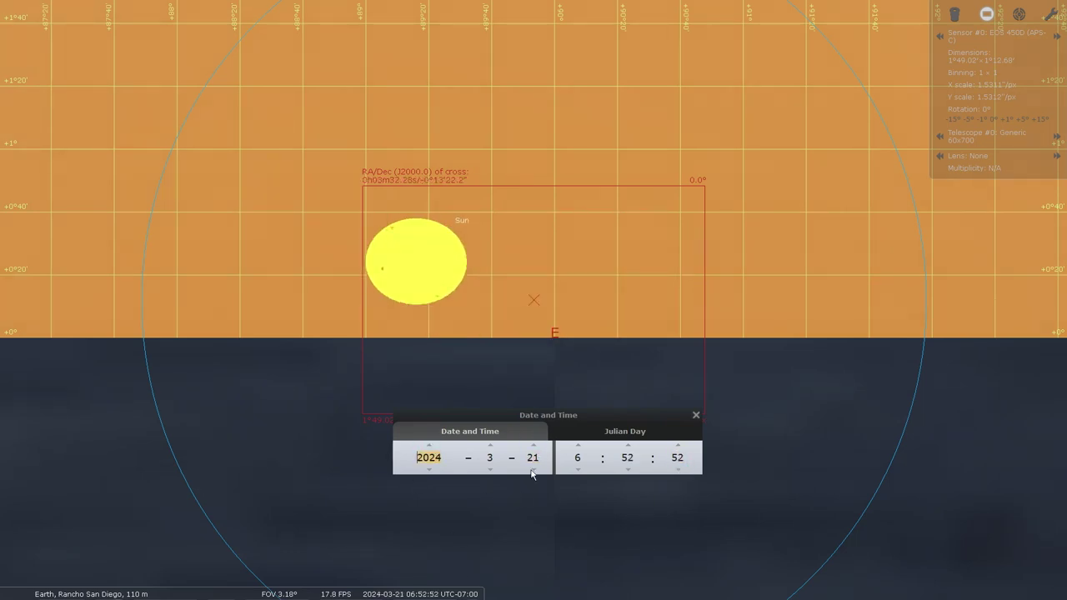
double_click(533, 470)
scroll(678, 451, up, 5)
scroll(679, 451, up, 3)
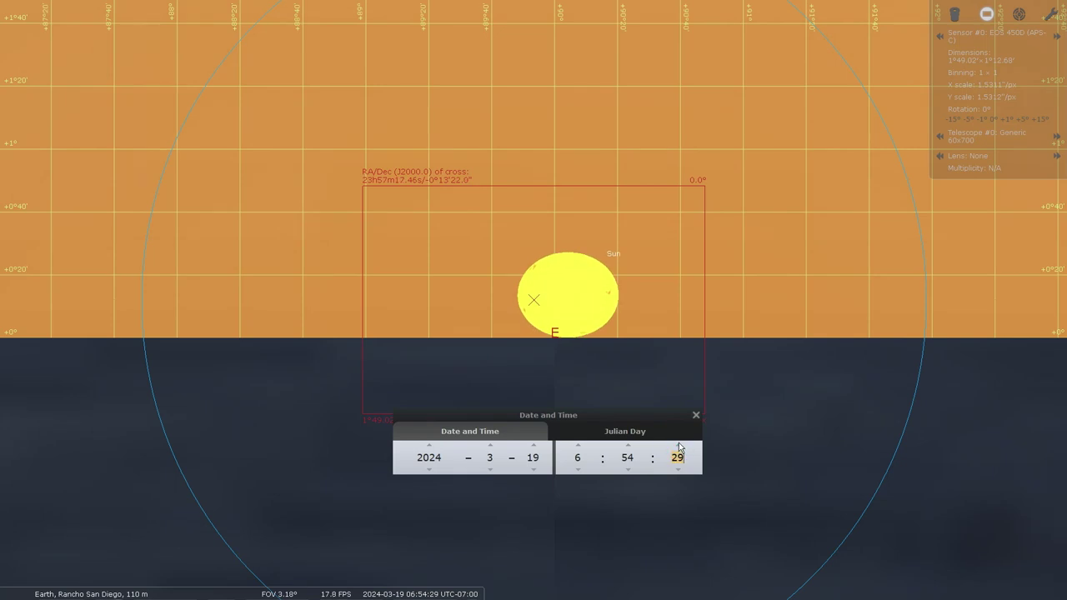
- Step through the sunrise on 20 March 2024 and on to 21 March at 6:51:48
click(534, 446)
scroll(678, 469, down, 10)
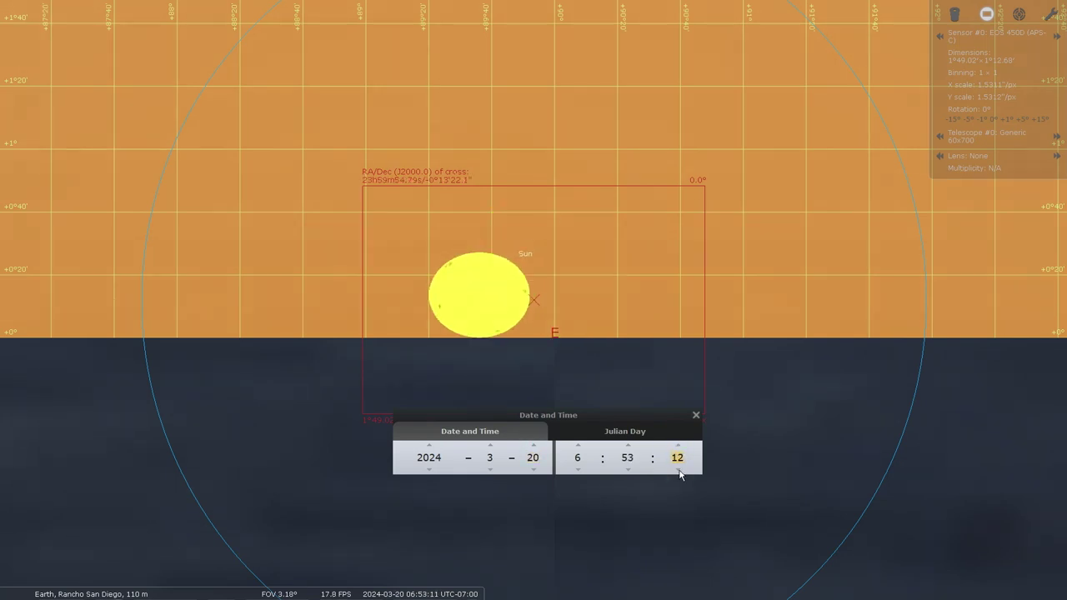
scroll(678, 467, down, 6)
- Set the date to 19 March 2025
click(429, 444)
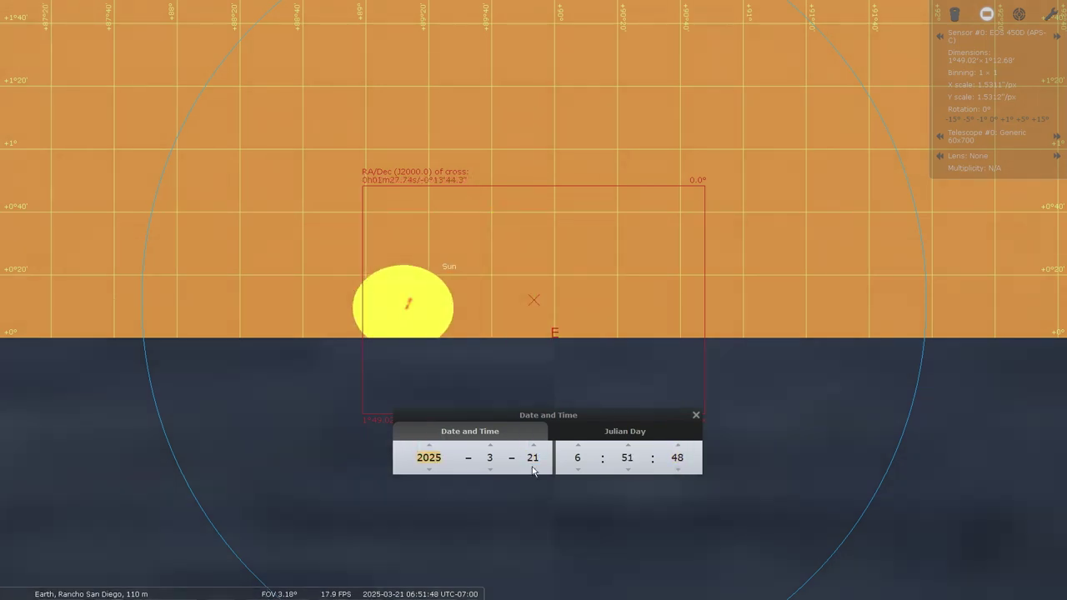
double_click(534, 470)
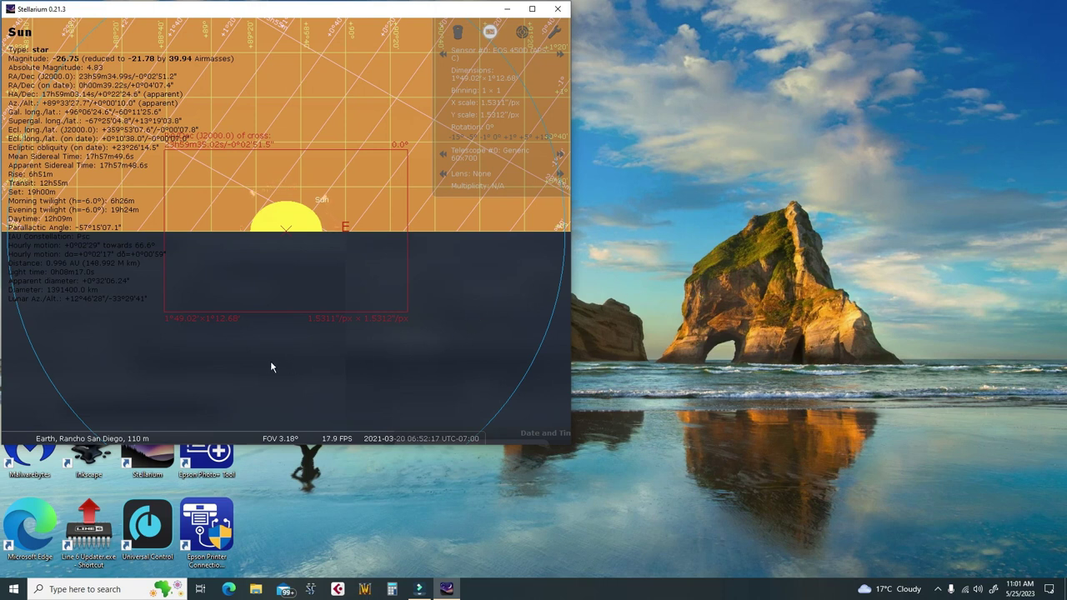
- Show the sky view centred on the sun in full-screen mode and activate the Date and Time controls
mouse_move(205, 440)
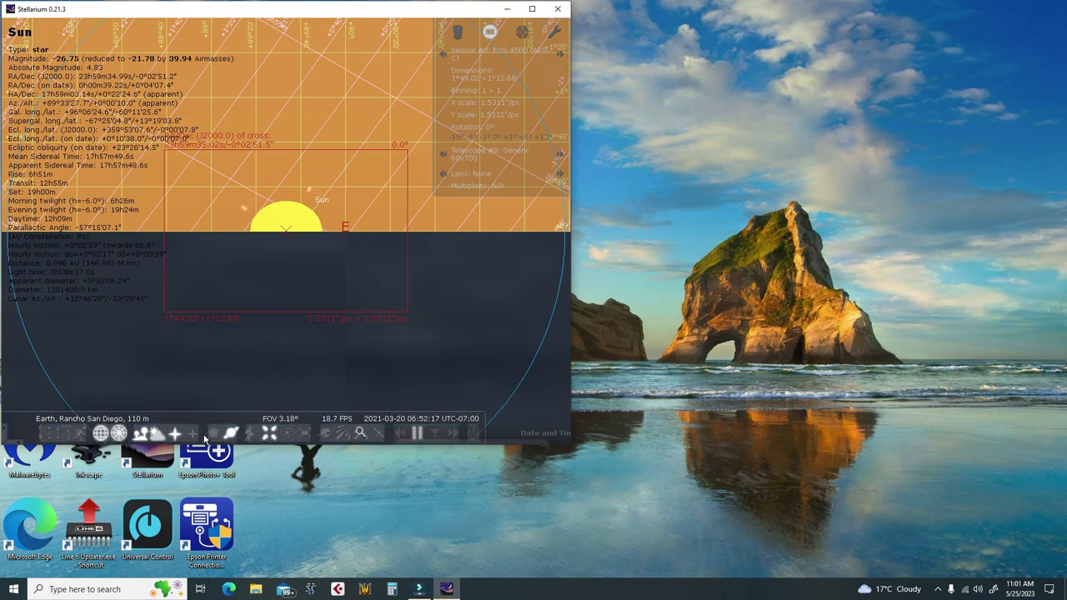
click(304, 434)
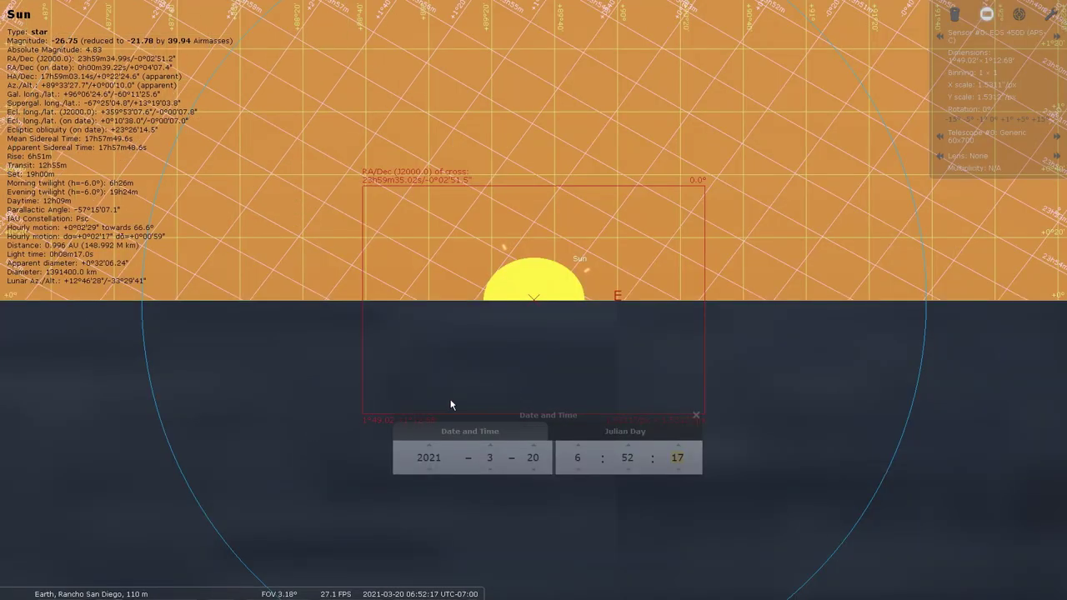
click(537, 431)
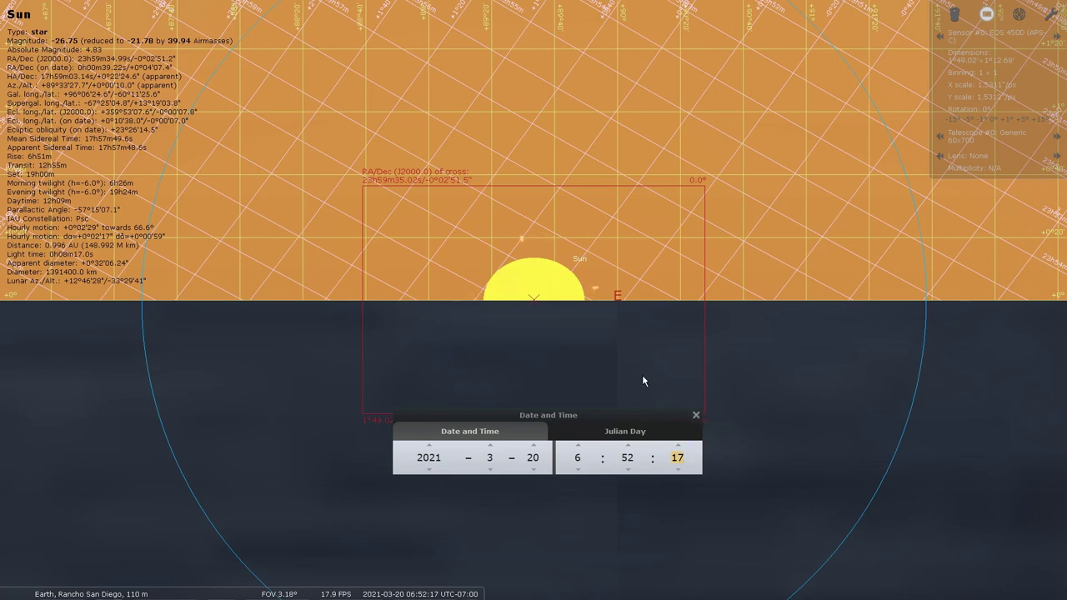
- Set the date back to 19 March 2021 and advance the time to 6:53:35
key(minus)
scroll(679, 451, down, 4)
scroll(680, 451, up, 20)
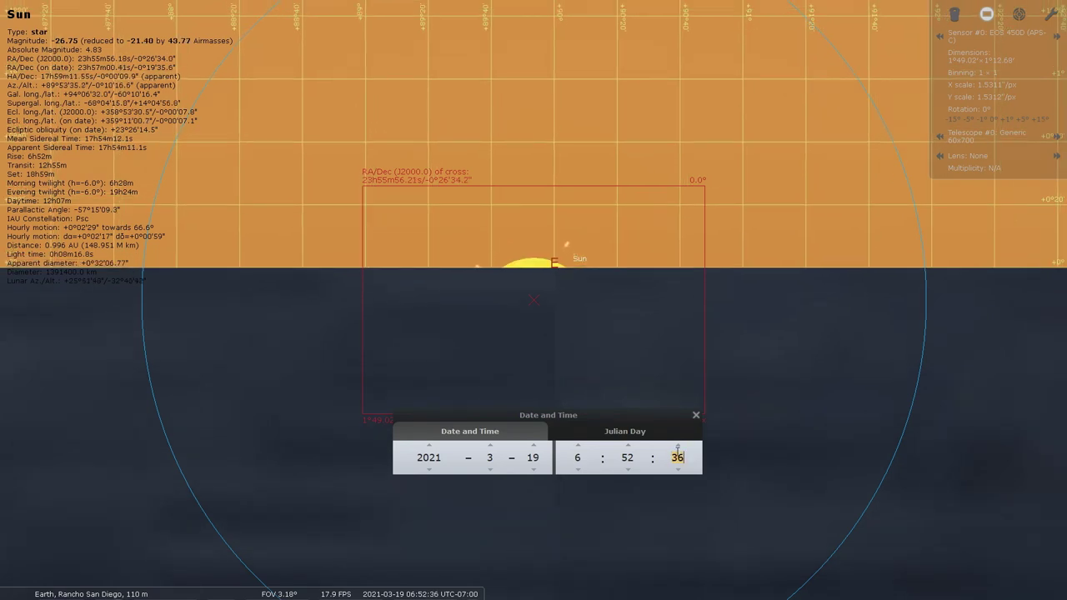
click(677, 451)
scroll(680, 451, up, 13)
scroll(680, 451, up, 20)
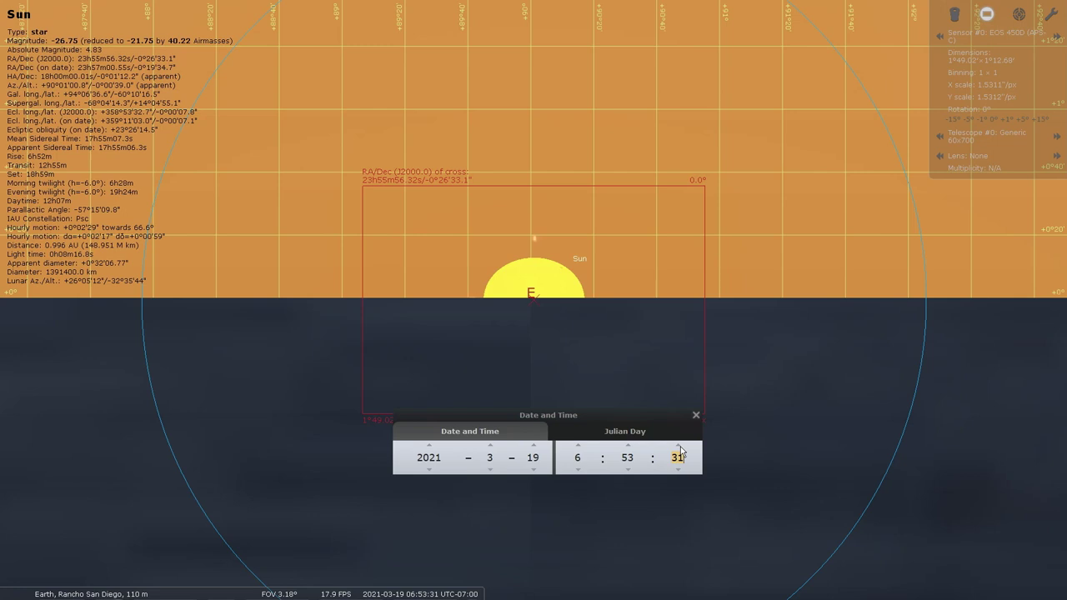
scroll(680, 451, up, 3)
click(678, 446)
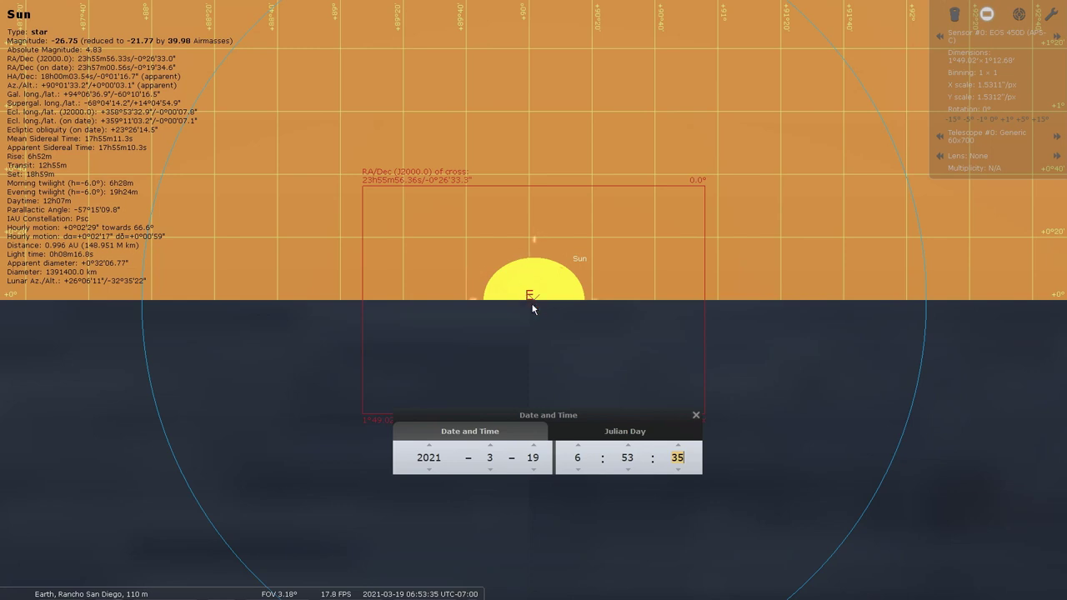
- Advance the date to 20 March 2021 and adjust the time to the half-risen sun at 6:52:22
key(equal)
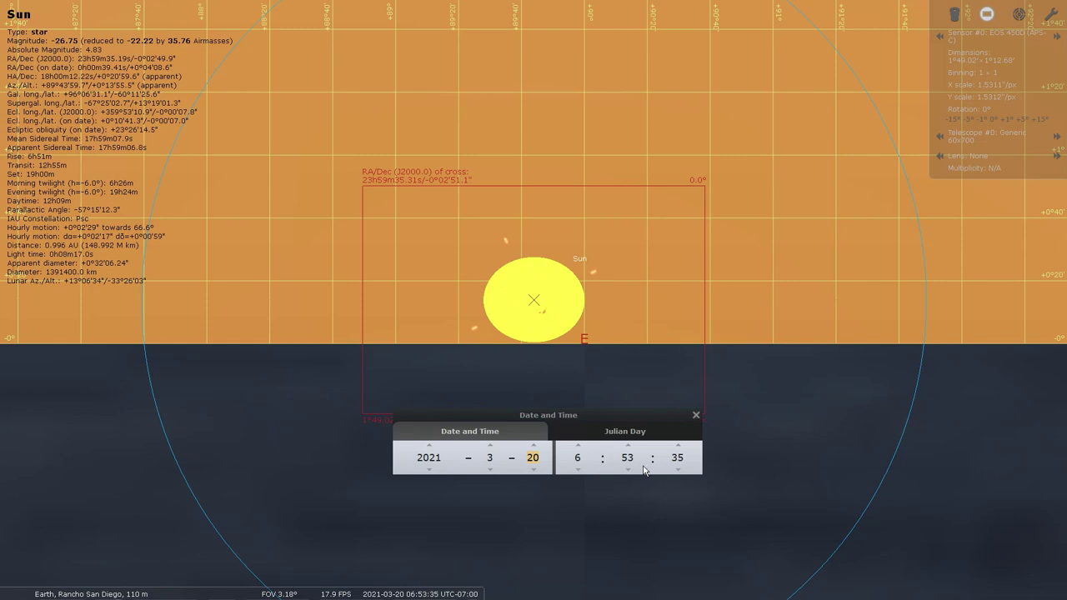
scroll(677, 473, down, 12)
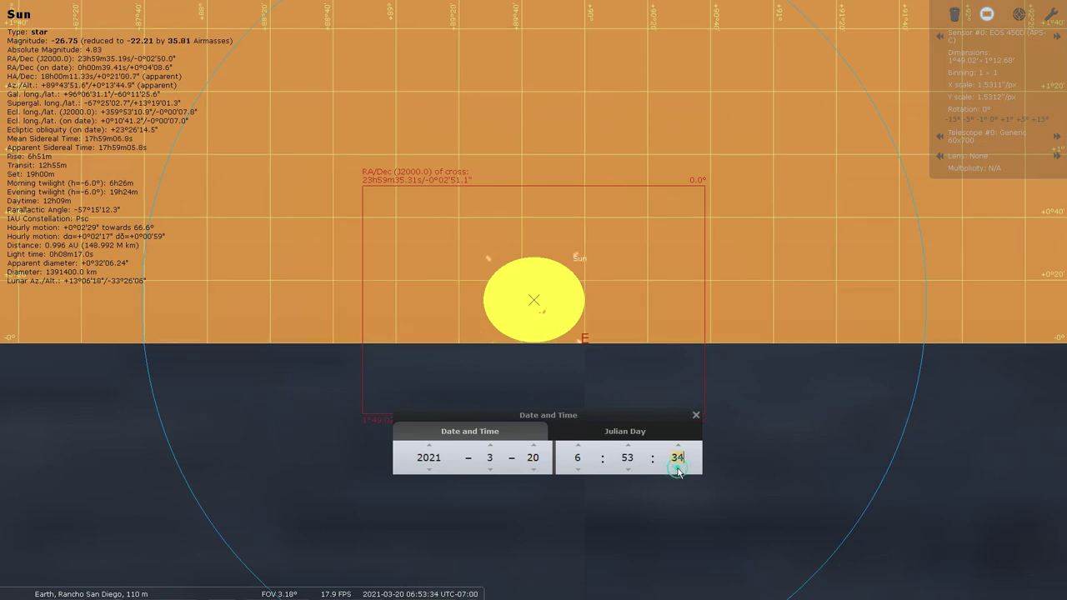
scroll(678, 472, down, 20)
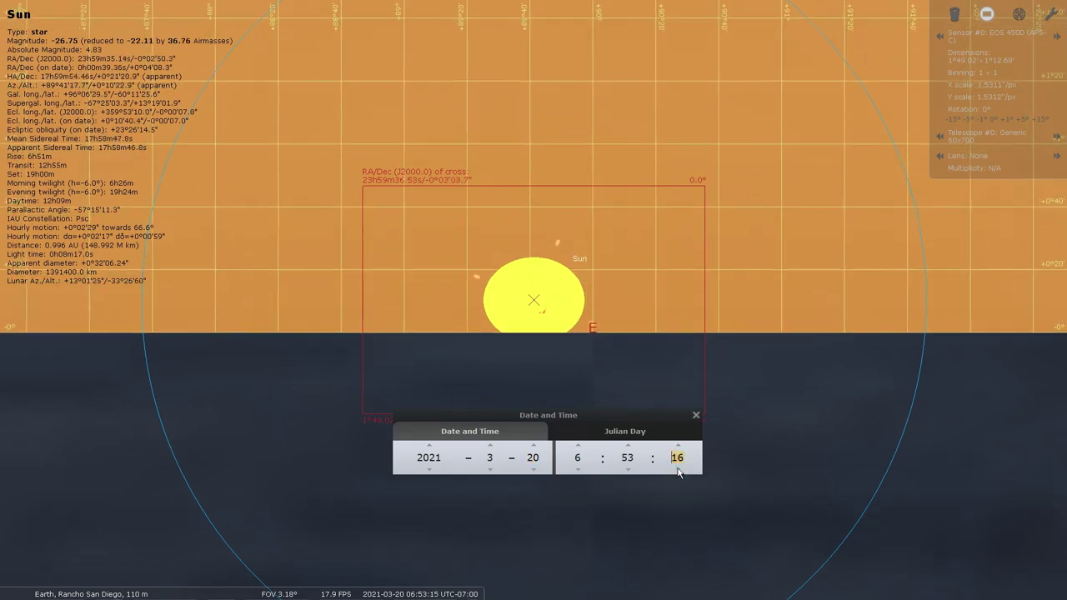
scroll(678, 472, down, 20)
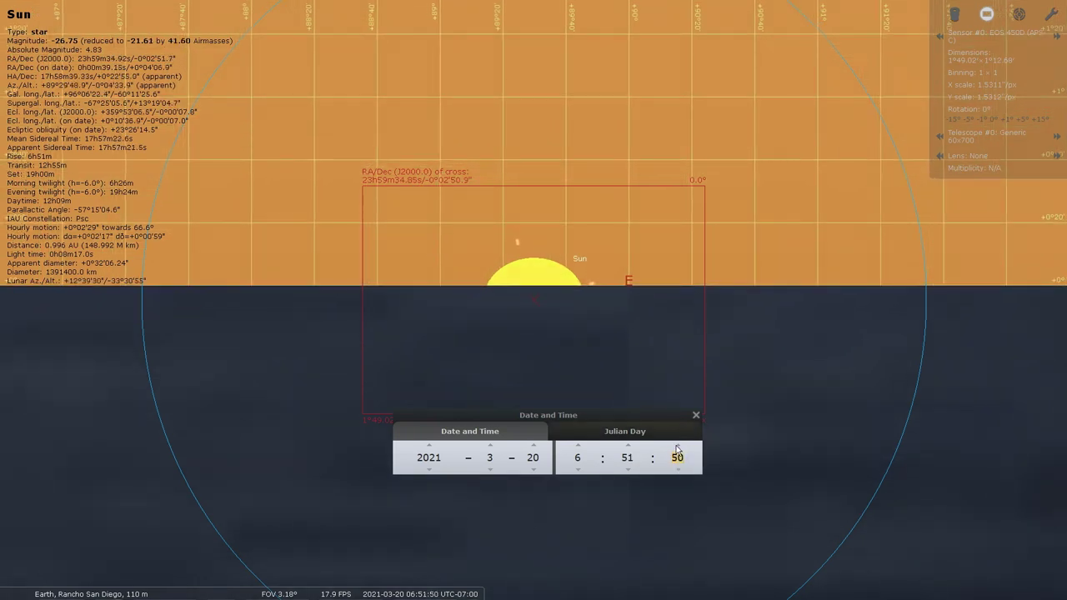
scroll(680, 449, up, 11)
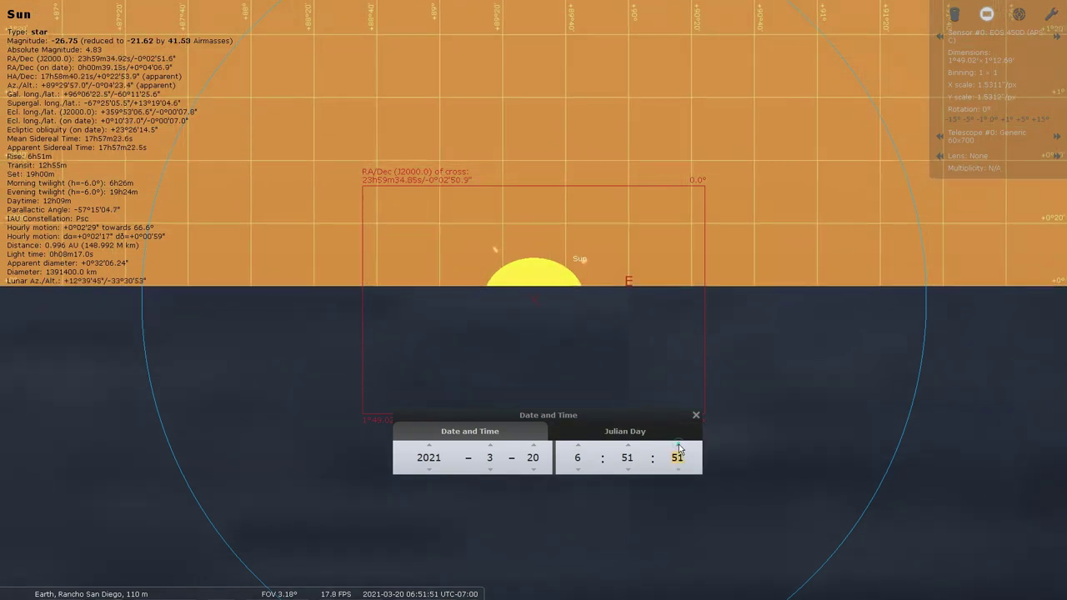
scroll(679, 449, up, 20)
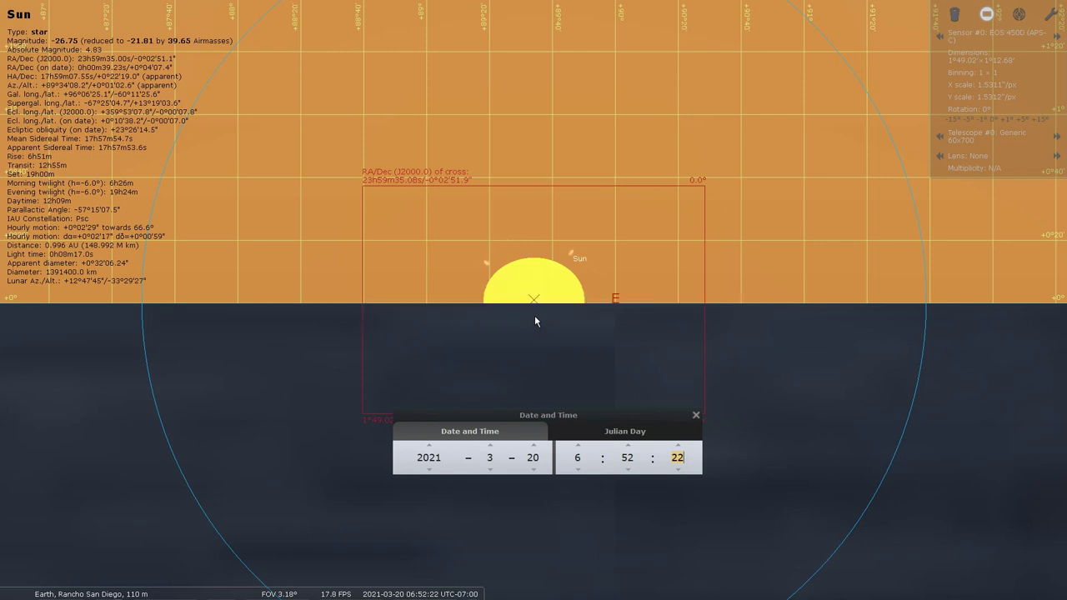
- Set the date to 19 March 2022 and advance the time to the sunrise at 6:53:54
scroll(428, 457, up, 1)
scroll(533, 458, down, 1)
scroll(628, 458, up, 20)
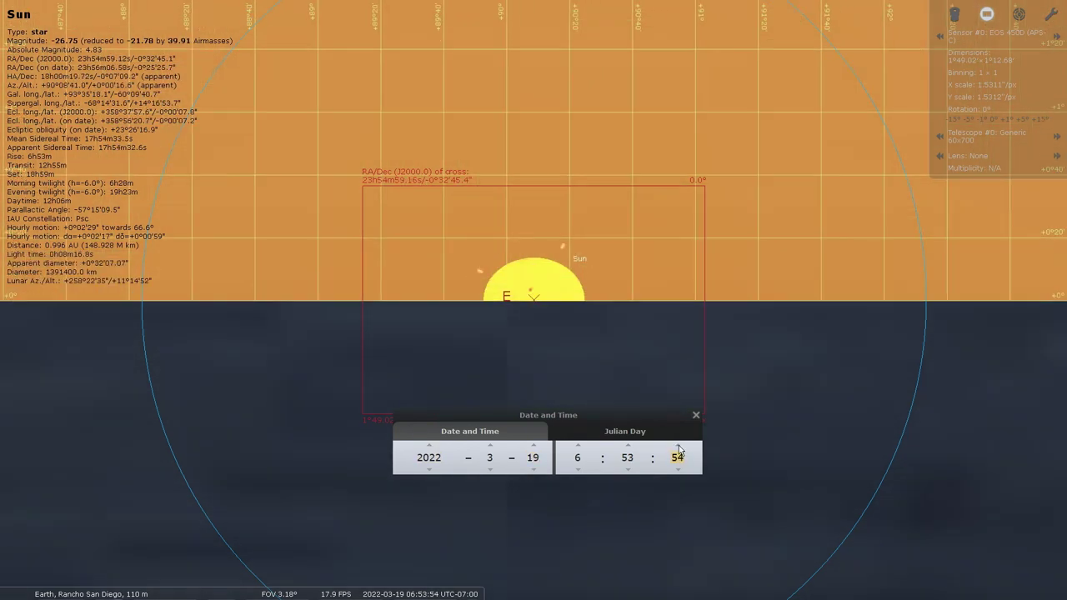
- Step through the 2023 sunrises on 19 March at 6:54:12 and on 20 March at 6:52:54
scroll(428, 457, up, 1)
scroll(678, 457, up, 18)
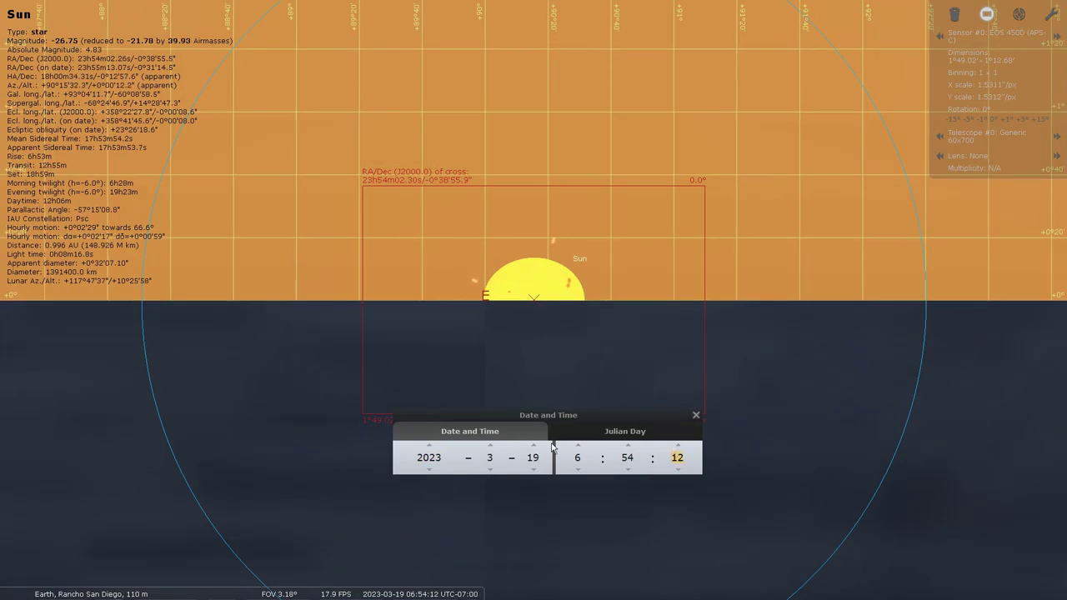
scroll(546, 455, up, 1)
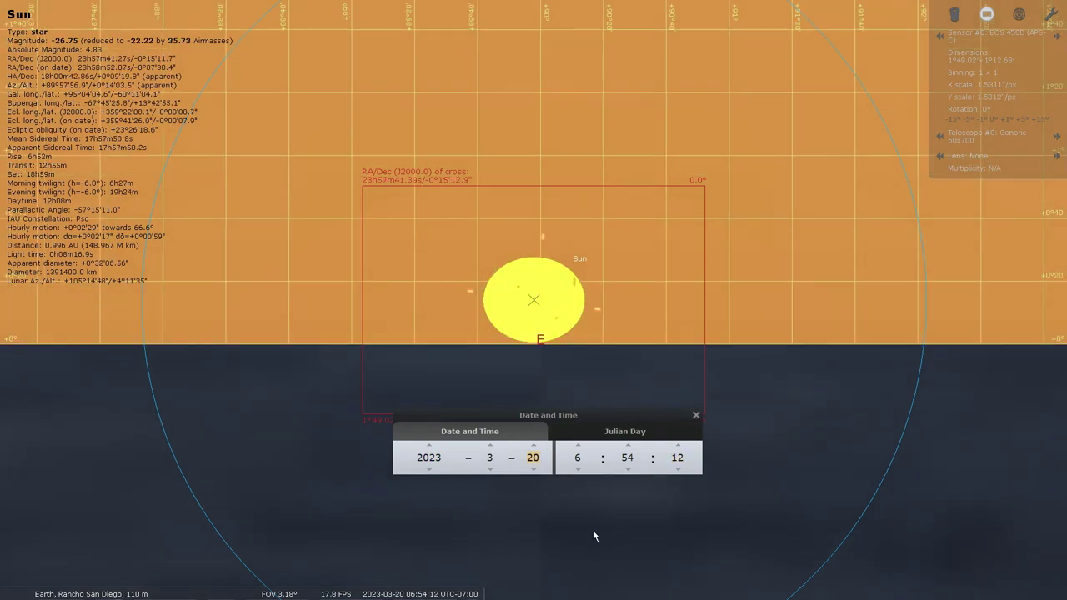
scroll(678, 468, down, 20)
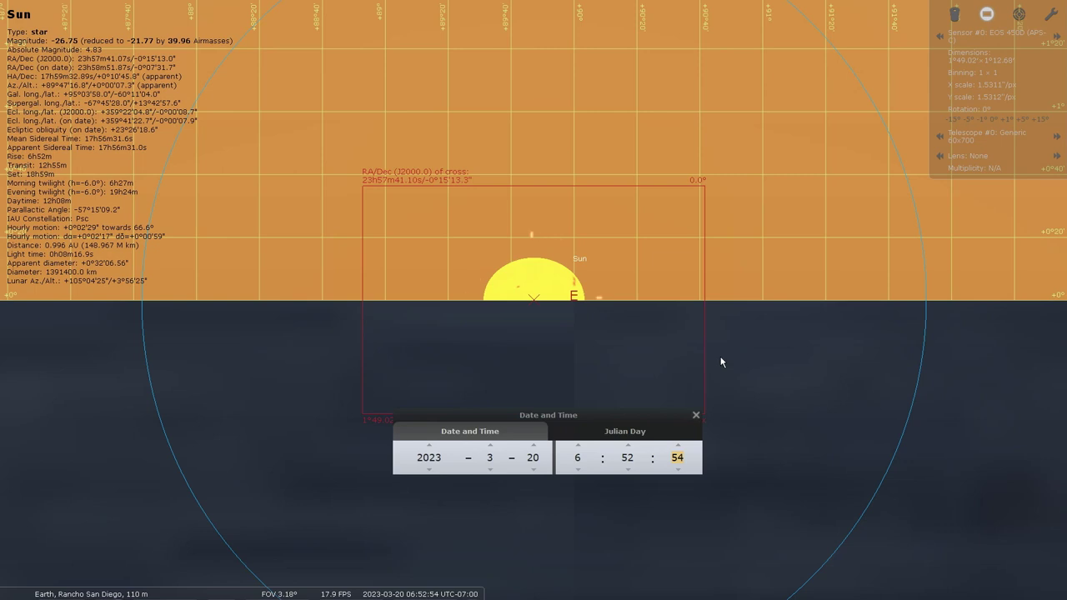
- Move on to 20 March 2024 and set the time back to the sunrise at 6:51:55
scroll(537, 461, up, 20)
scroll(679, 471, up, 20)
scroll(679, 471, down, 3)
key(=)
scroll(676, 470, down, 20)
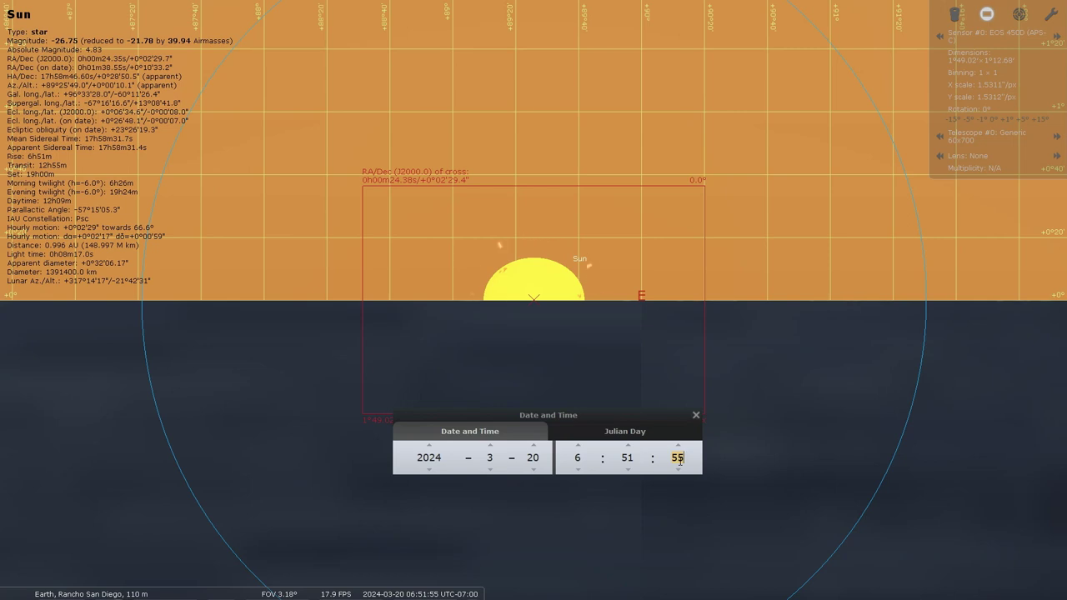
- Move the year on to 2026, keeping 20 March, and advance the time to the sunrise at 6:52:34
scroll(428, 457, up, 1)
scroll(680, 454, up, 20)
scroll(674, 470, up, 20)
scroll(680, 459, up, 20)
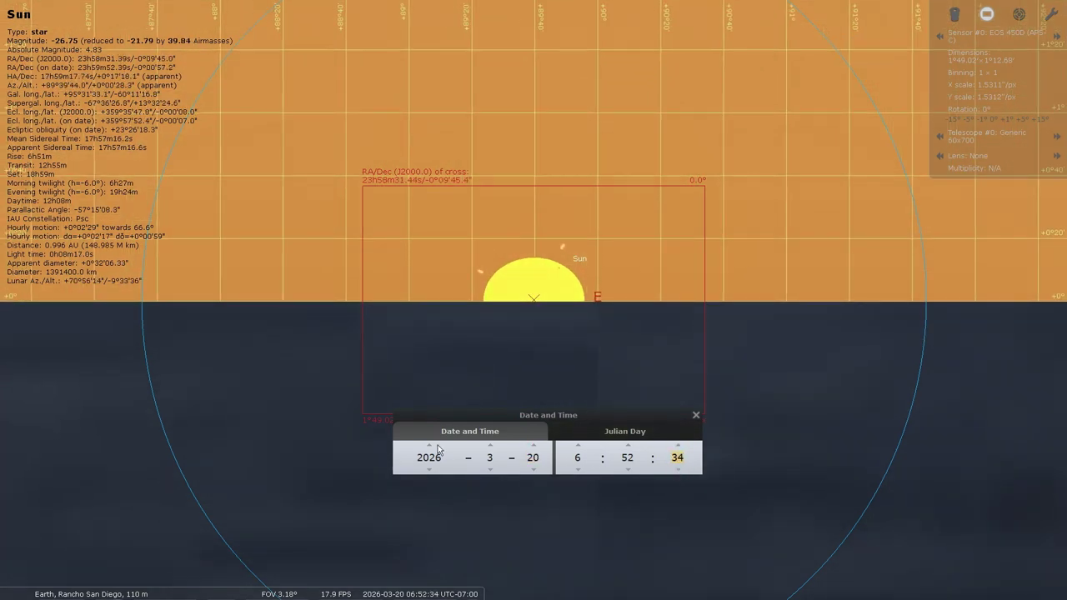
- Set the date to 20 March 2027 and turn the time back past 6:53:22 towards the half-risen sun
scroll(436, 454, up, 1)
scroll(678, 457, up, 20)
scroll(428, 458, up, 1)
scroll(429, 458, down, 1)
scroll(532, 458, up, 1)
scroll(677, 467, down, 20)
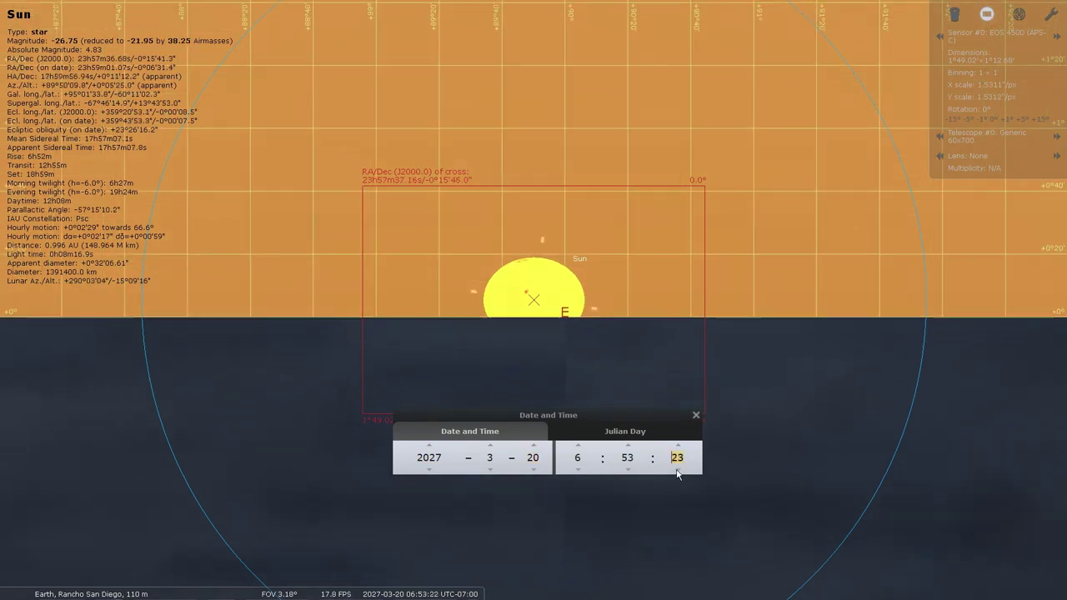
scroll(677, 474, down, 20)
- Step through the 2028 sunrises on 19 March at 6:53:12 and on 20 March at 6:51:53
scroll(428, 458, up, 1)
scroll(679, 454, up, 20)
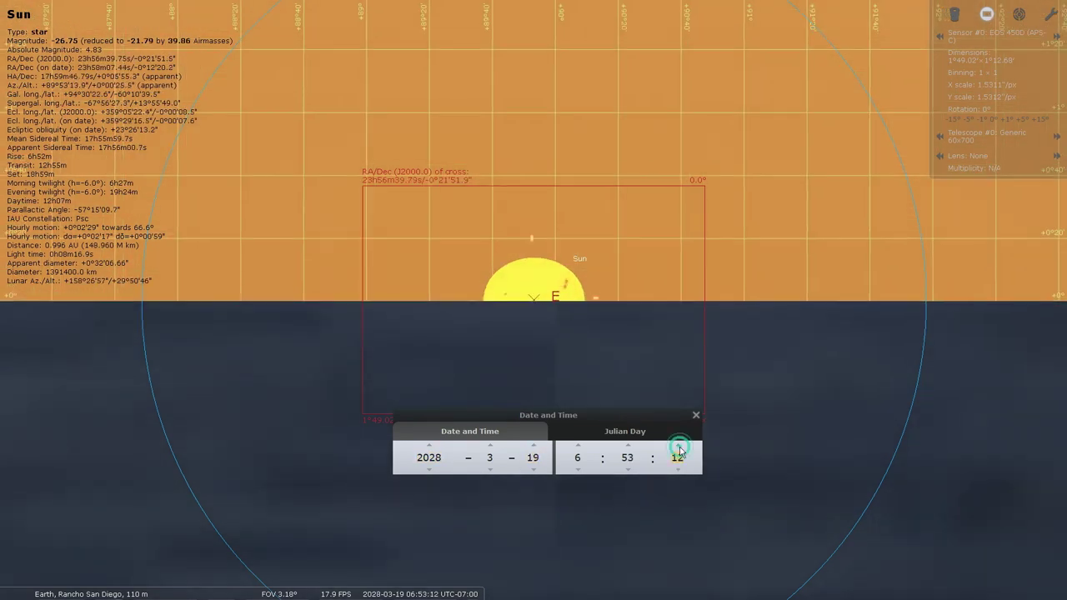
scroll(533, 458, up, 1)
scroll(677, 467, down, 20)
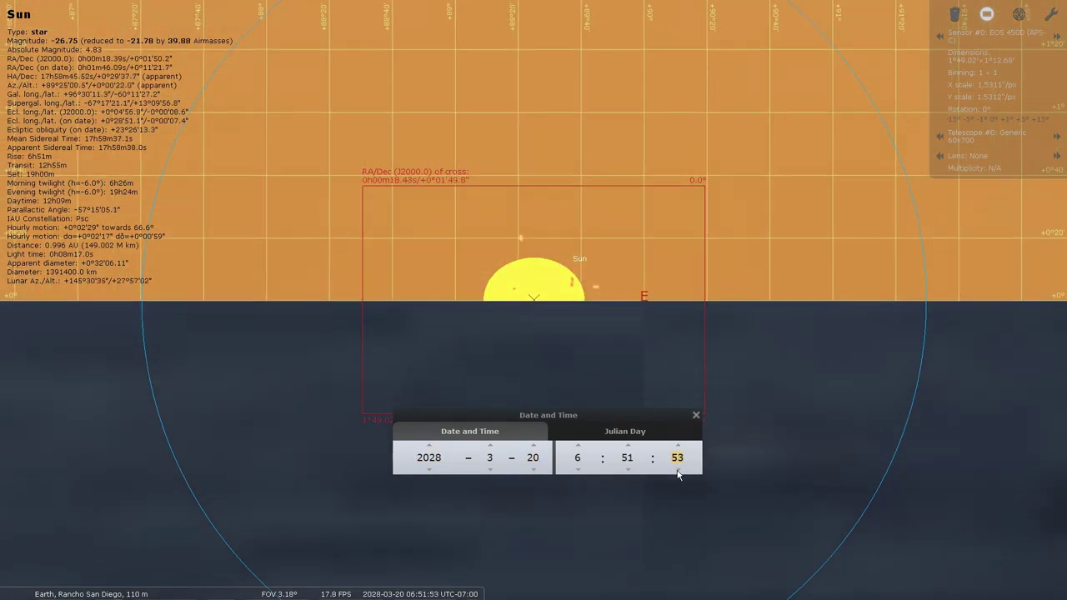